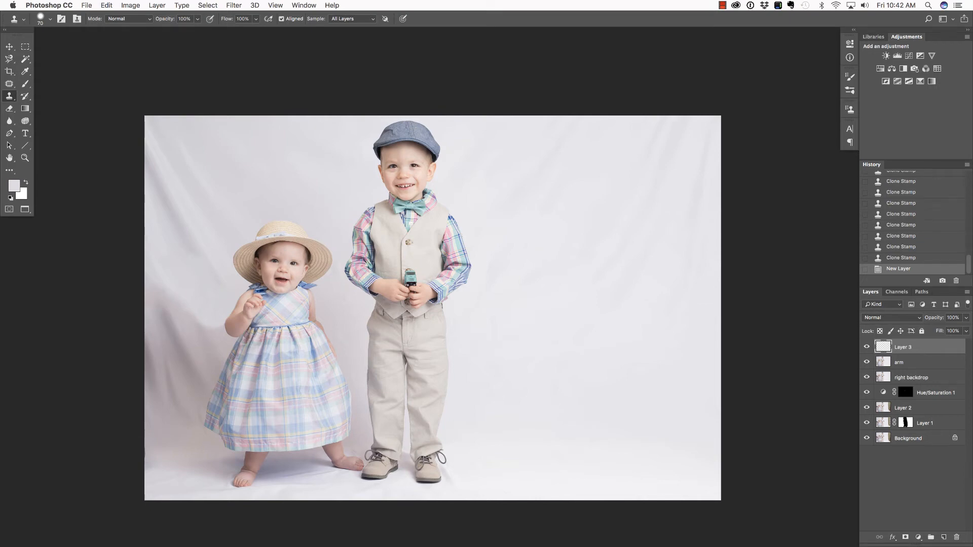
- Switch to the Brush tool and enlarge the brush to size 800
key("b")
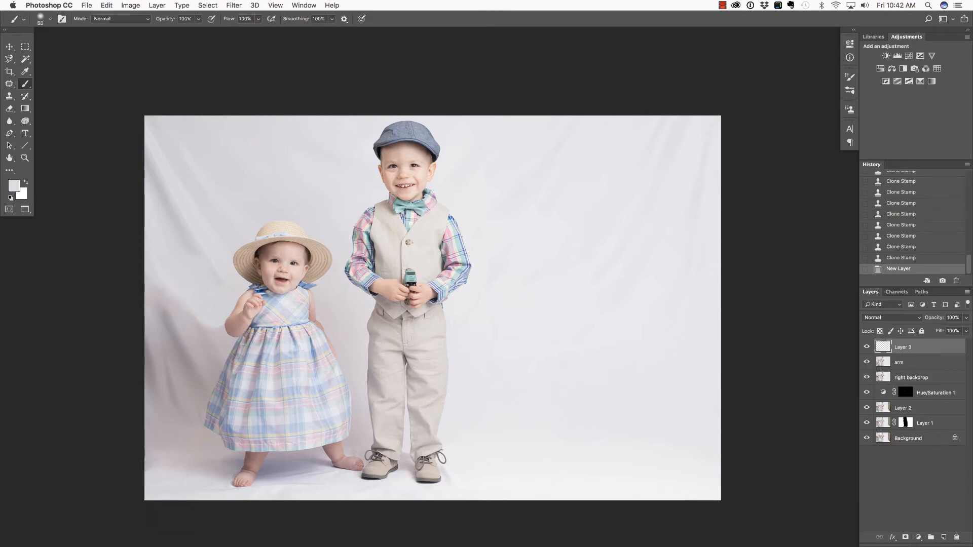
key("bracketright")
key("bracketright")
key("bracketright")
key("bracketright")
key("bracketright")
key("bracketright")
key("bracketright")
key("bracketright")
key("bracketright")
key("bracketright")
key("bracketleft")
- Sample the light backdrop colour near the photo's upper right corner and set the brush opacity to 22%
left_click(686, 147, "alt")
mouse_move(167, 18)
left_mouse_down()
mouse_move(152, 19)
mouse_move(163, 19)
left_mouse_up()
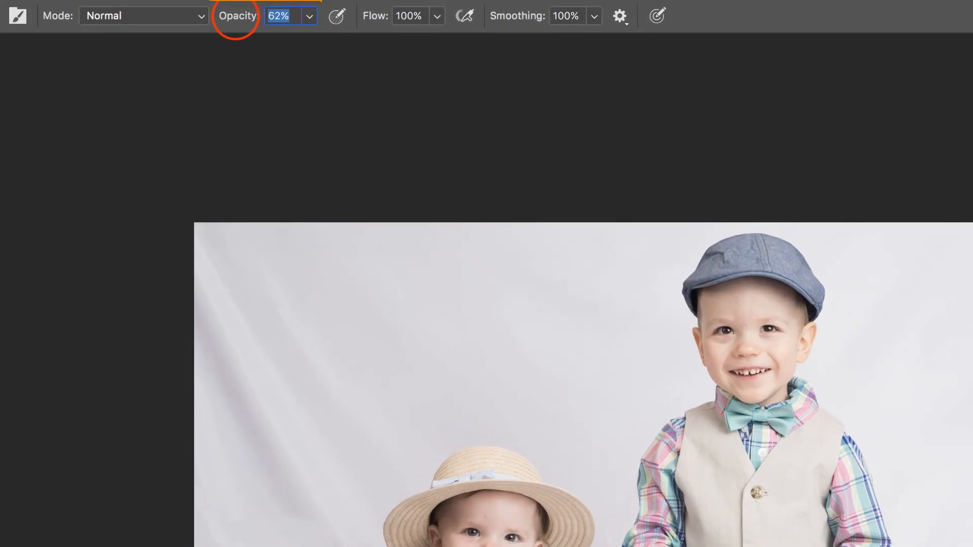
left_click_drag(236, 20, 234, 19)
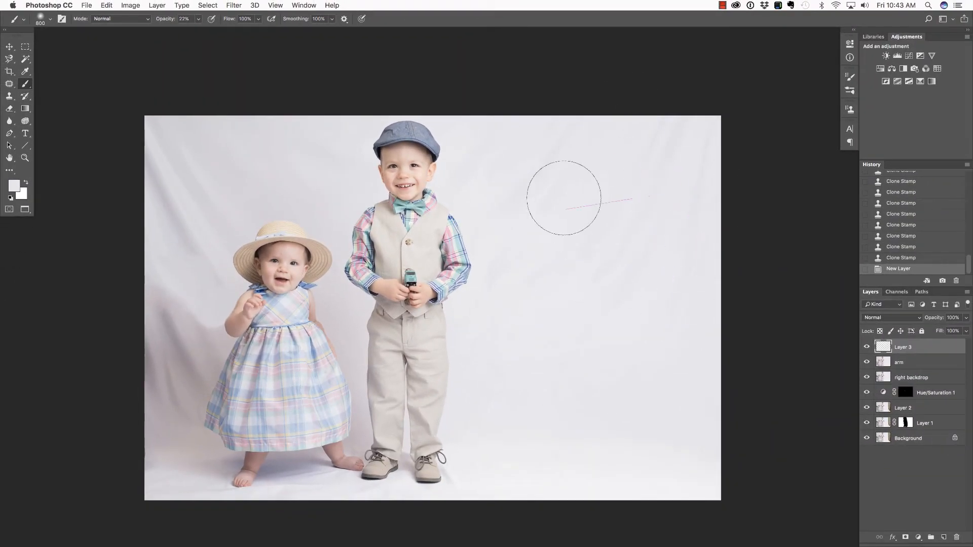
- Paint over the wrinkles in the backdrop right of the boy on Layer 3, comparing with the layer hidden and shown
left_click(652, 162)
left_click(530, 101, "shift")
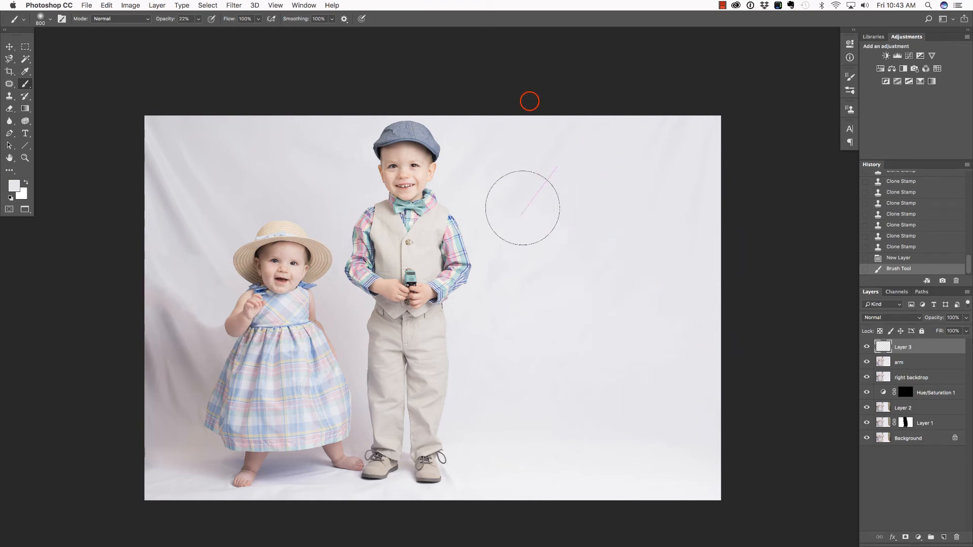
left_click(704, 275, "shift")
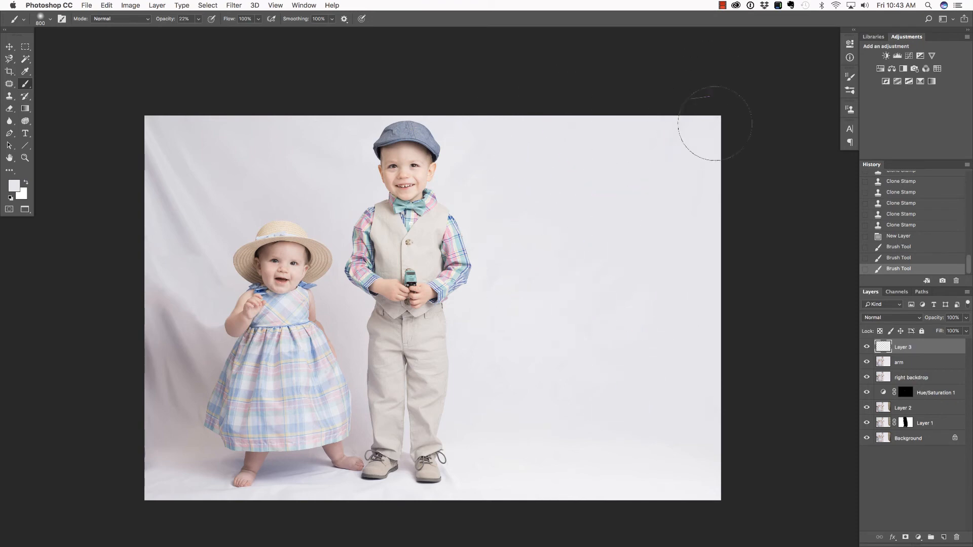
left_click(630, 226, "shift")
left_click(866, 347)
left_click(866, 347)
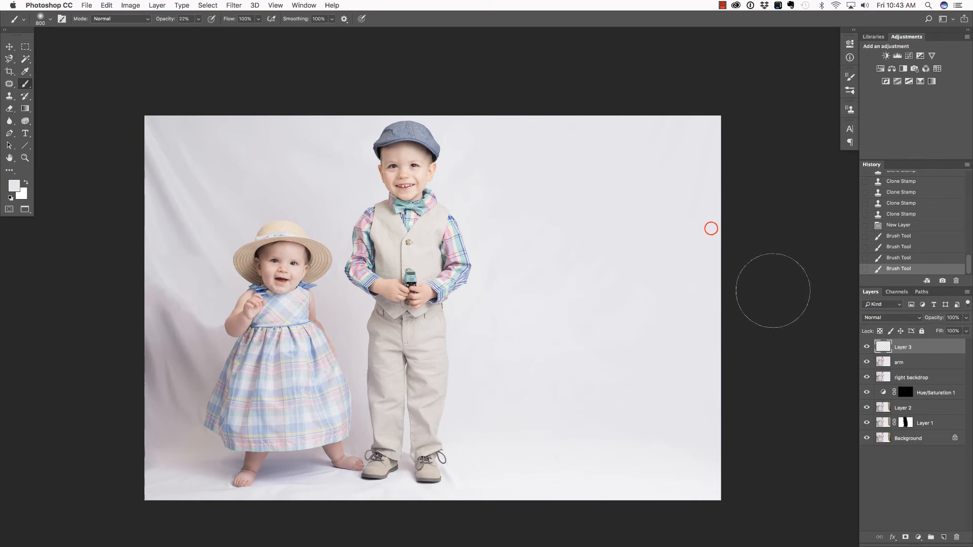
left_click(696, 198, "shift")
left_click(678, 334, "shift")
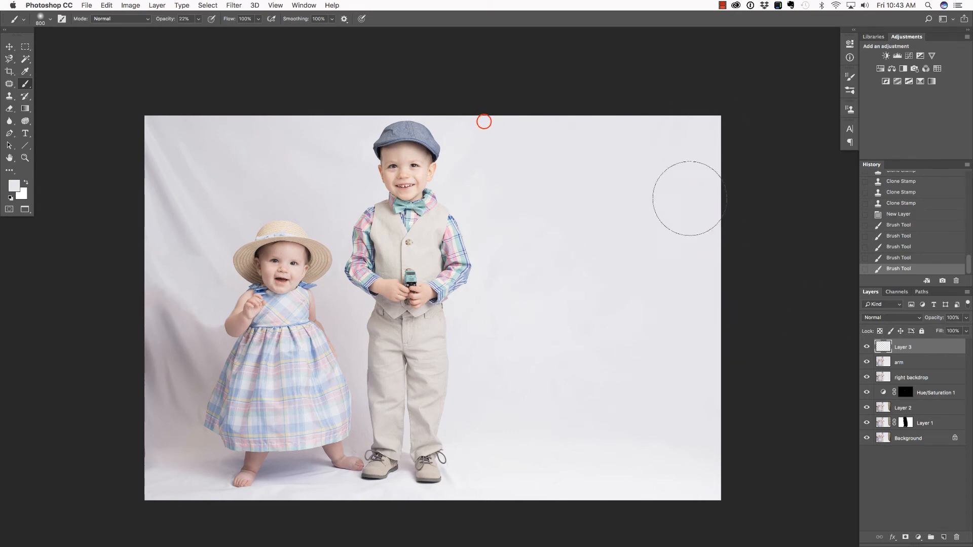
left_click(688, 198, "shift")
left_click(485, 122, "shift")
- Rename Layer 3 as "right brush" and add a new layer named "left brush" above it
left_click(905, 348)
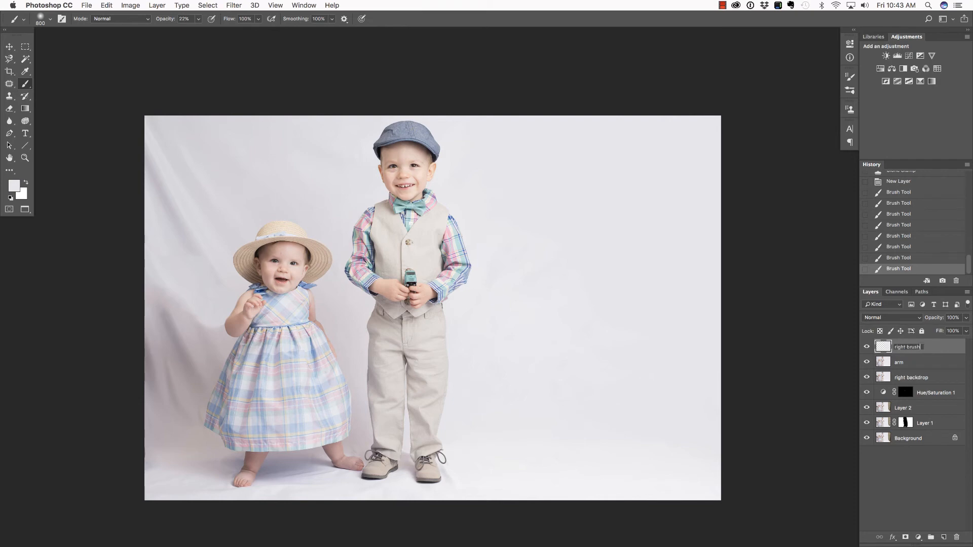
key("Return")
left_click(943, 537)
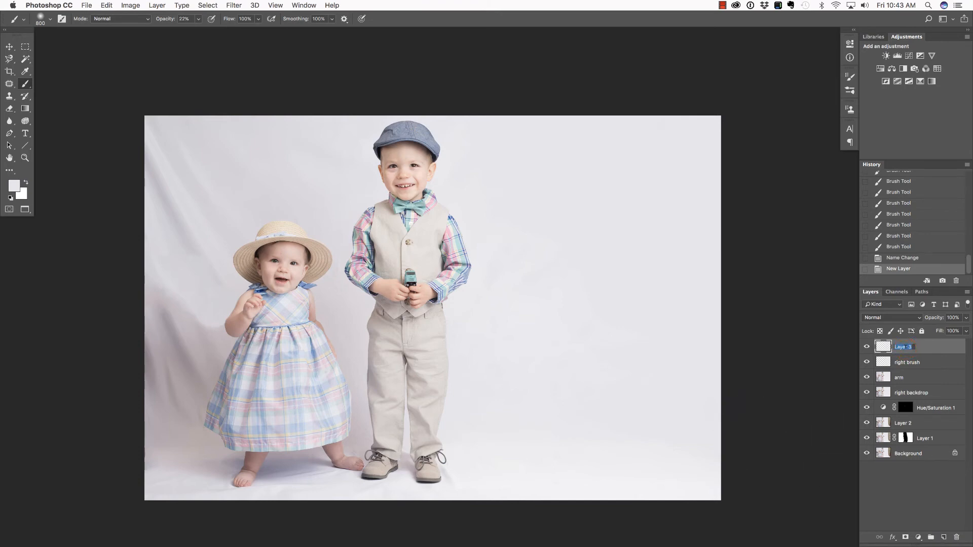
key("Return")
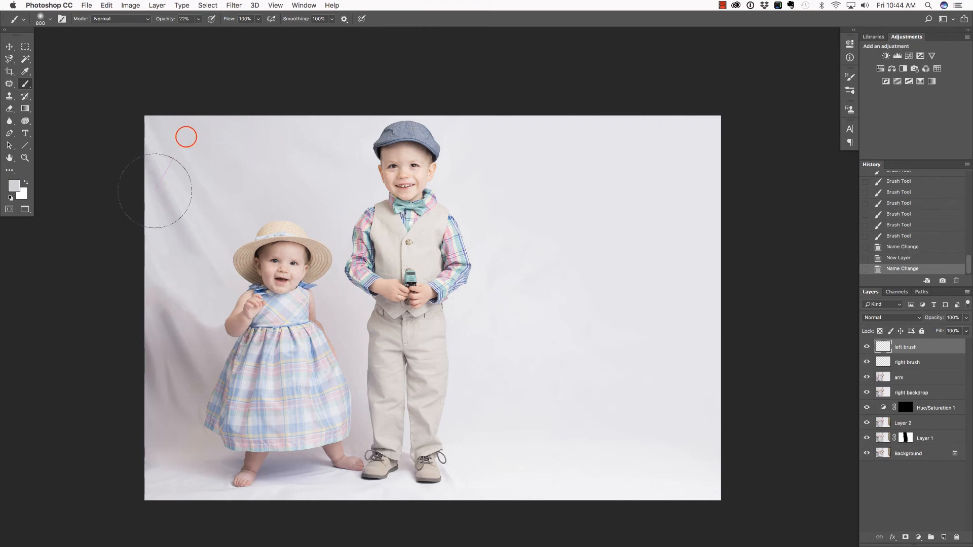
- Paint out the fabric folds in the backdrop's upper left area on the left brush layer
mouse_move(202, 139)
left_mouse_down()
mouse_move(190, 199)
mouse_move(177, 93)
mouse_move(165, 204)
mouse_move(184, 139)
mouse_move(166, 204)
mouse_move(229, 146)
mouse_move(225, 163)
mouse_move(262, 135)
mouse_move(305, 131)
mouse_move(300, 174)
mouse_move(159, 203)
mouse_move(164, 121)
mouse_move(175, 230)
mouse_move(176, 191)
left_mouse_up()
mouse_move(189, 230)
left_mouse_down()
mouse_move(177, 231)
mouse_move(190, 208)
mouse_move(186, 227)
left_mouse_up()
mouse_move(164, 137)
left_mouse_down()
mouse_move(174, 158)
mouse_move(164, 124)
mouse_move(183, 212)
mouse_move(250, 136)
mouse_move(259, 174)
mouse_move(217, 167)
mouse_move(175, 213)
mouse_move(180, 191)
mouse_move(183, 205)
left_mouse_up()
left_click(163, 185)
left_click(285, 125)
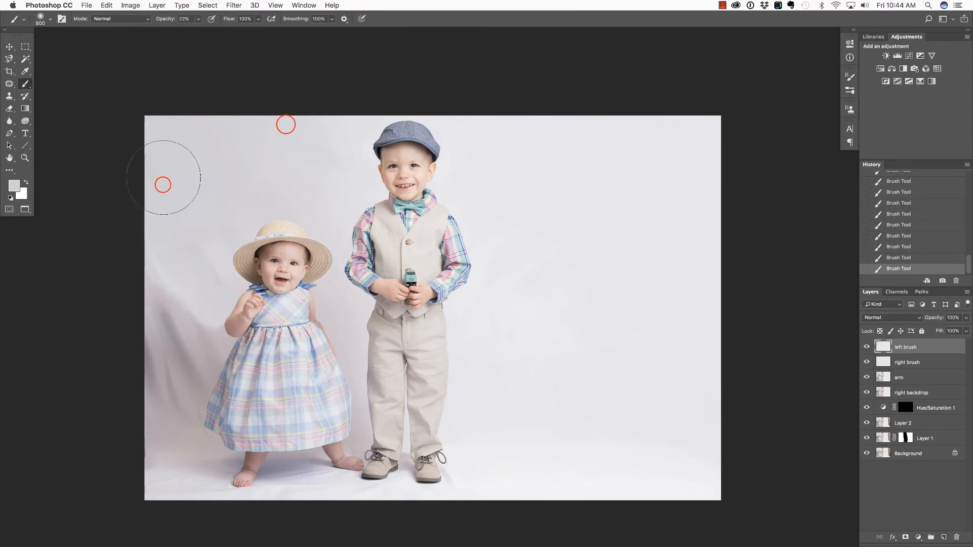
left_click(316, 126)
left_click(319, 129)
- Paint over the dark folds along the left edge of the backdrop, beside the girl's hat and arm
left_click(156, 219)
left_click(156, 299)
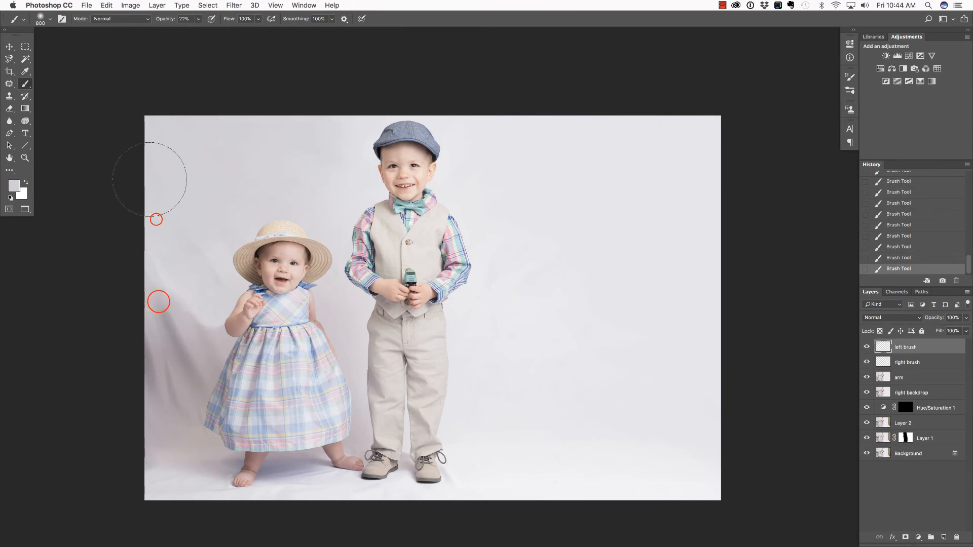
left_click(156, 218)
left_click(164, 290)
left_click(158, 300)
left_click(167, 271)
left_click(165, 305)
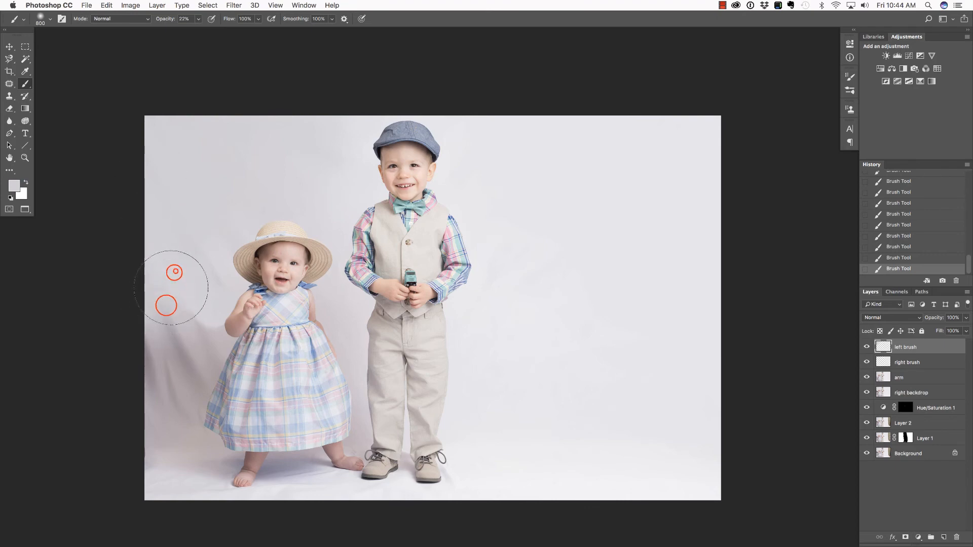
left_click(169, 271)
left_click(166, 306)
left_click(176, 224)
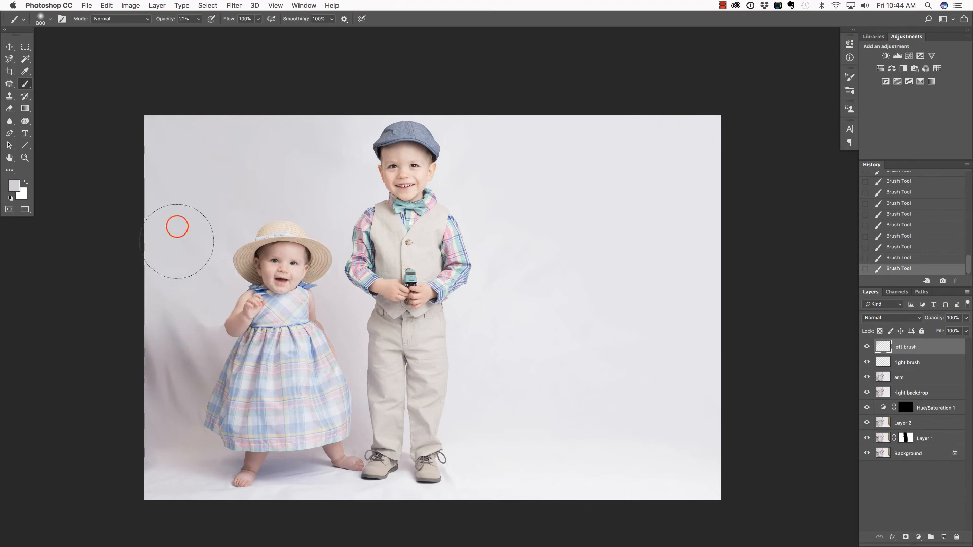
left_click(177, 227)
left_click(170, 217)
left_click(180, 319)
left_click(180, 323)
left_click(152, 370)
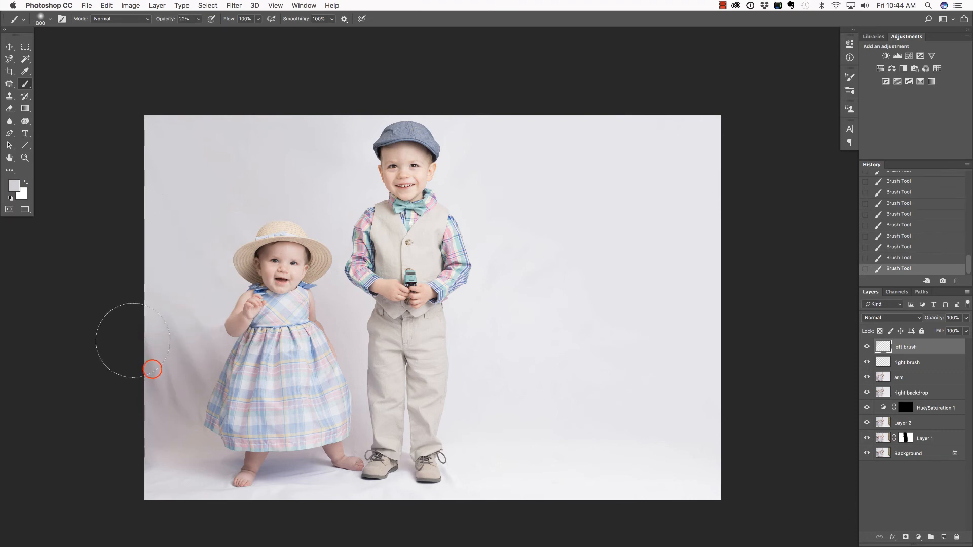
left_click(195, 248)
left_click(171, 336)
left_click(176, 339)
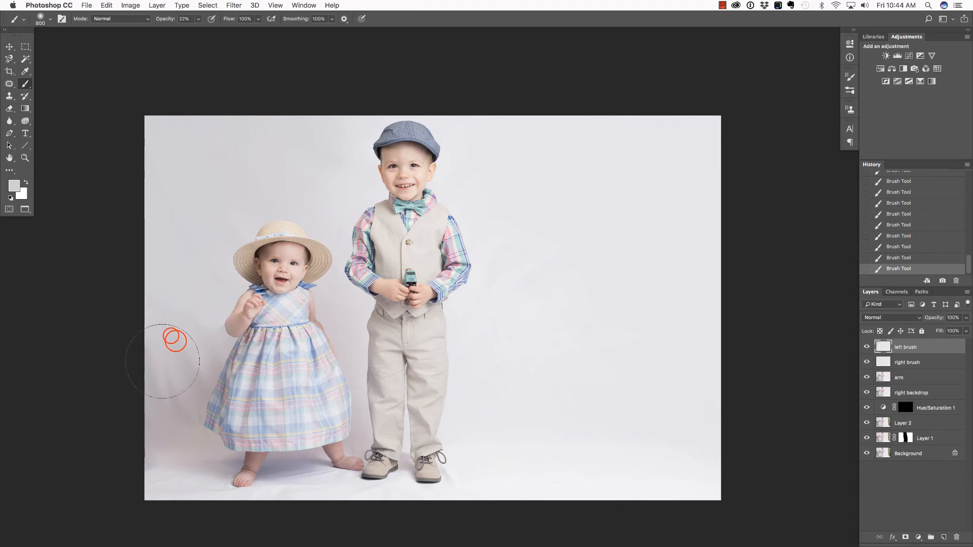
left_click(185, 335)
left_click(181, 338)
left_click(184, 337)
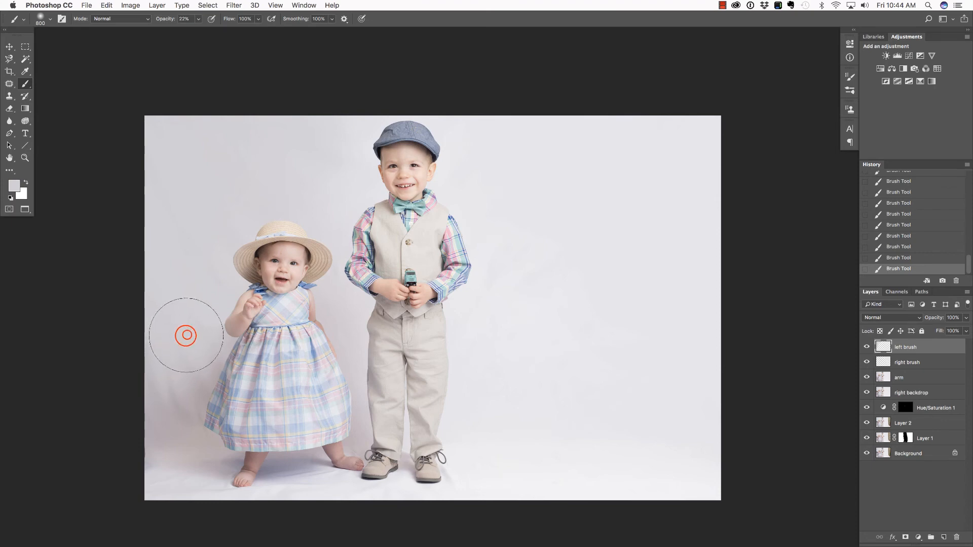
- Smooth the lower left backdrop beside the girl's dress and down to the photo's bottom corner with soft brush strokes
left_click(163, 412)
left_click(157, 411)
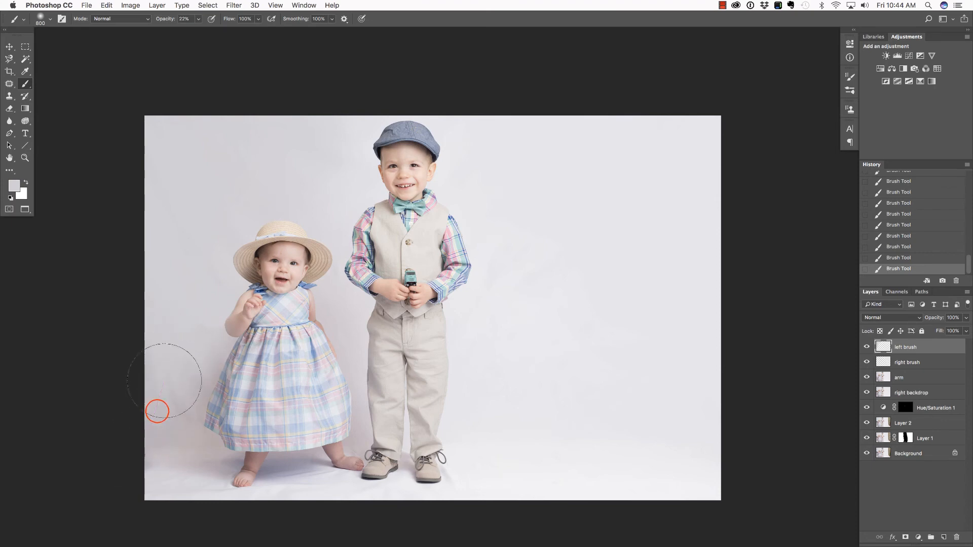
left_click(184, 334)
left_click(185, 333)
left_click(185, 333)
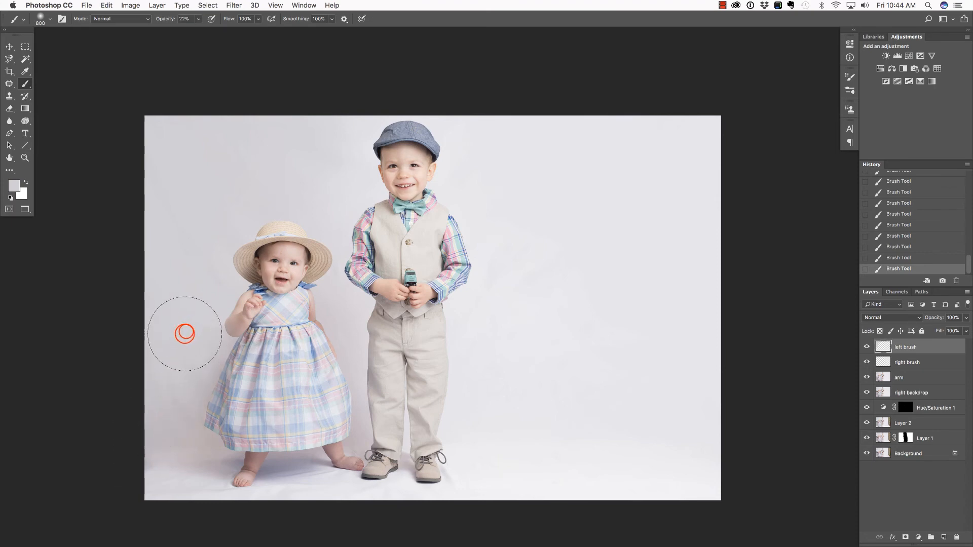
left_click(156, 409)
left_click(166, 369)
left_click(186, 332)
left_click(156, 472)
left_click(156, 409)
left_click(166, 371)
left_click(155, 408)
left_click(155, 472)
left_click(152, 488)
left_click(156, 469)
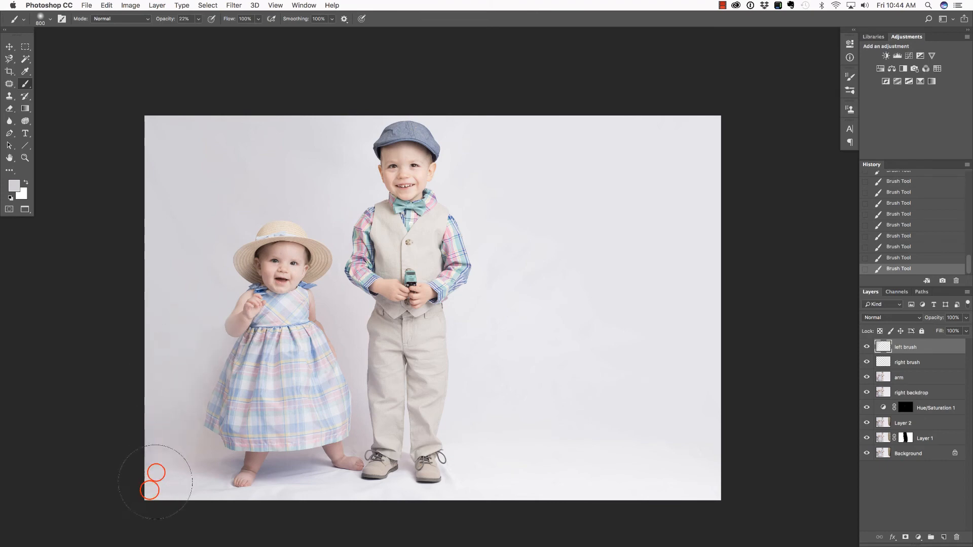
left_click(149, 490)
left_click_drag(183, 477, 176, 526)
- Blend the backdrop beside and above the girl's hat, and compare the photo with the left brush layer hidden and shown
left_click(208, 252)
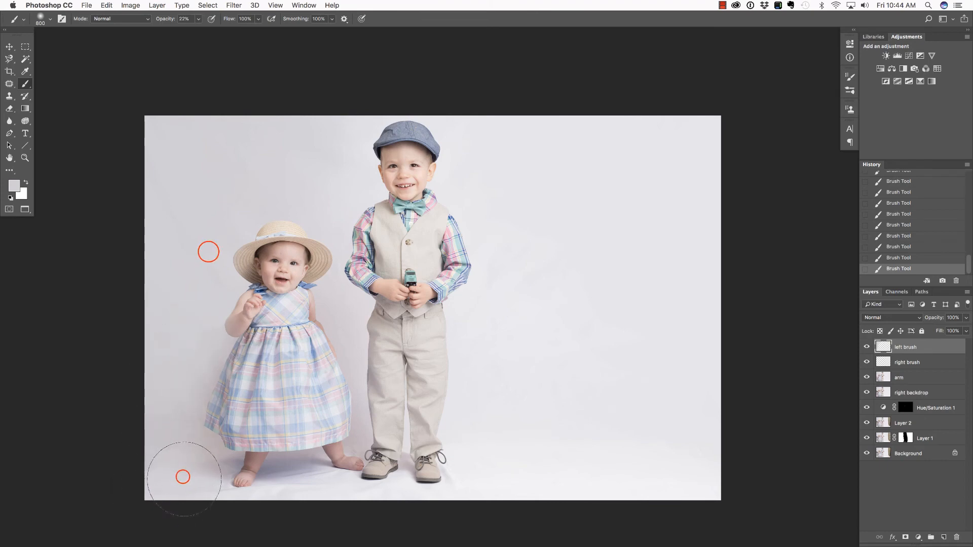
left_click(199, 187)
left_click(198, 189)
left_click(245, 191)
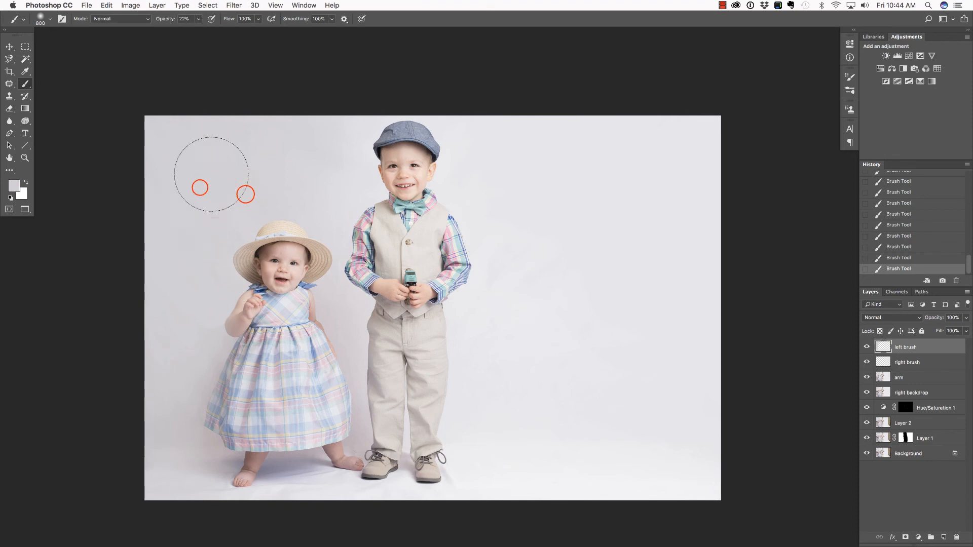
left_click(867, 347)
left_click(866, 346)
- Paint over the floor wrinkles along the photo's bottom edge below the girl's feet
left_click(295, 508)
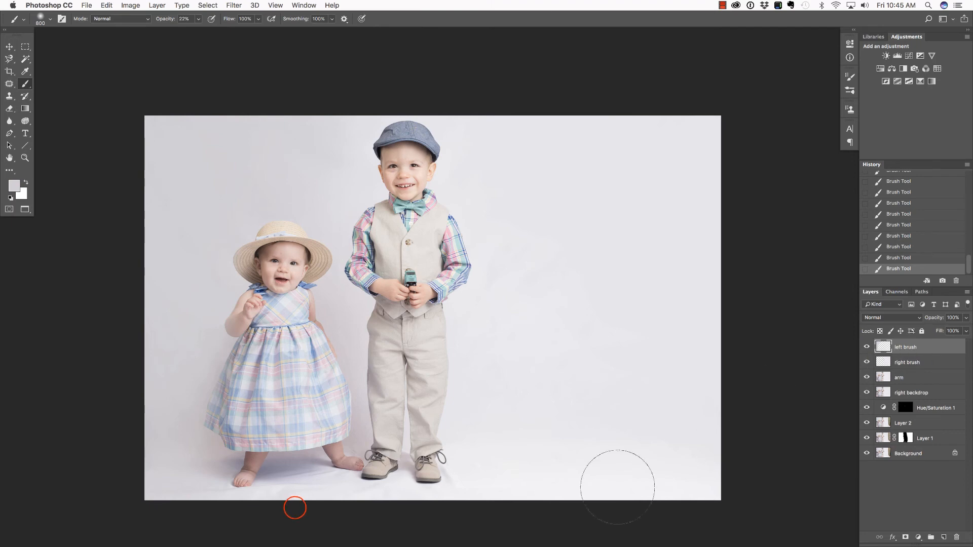
left_click(295, 508)
left_click(303, 509)
left_click(291, 510)
left_click(295, 512)
left_click(327, 515)
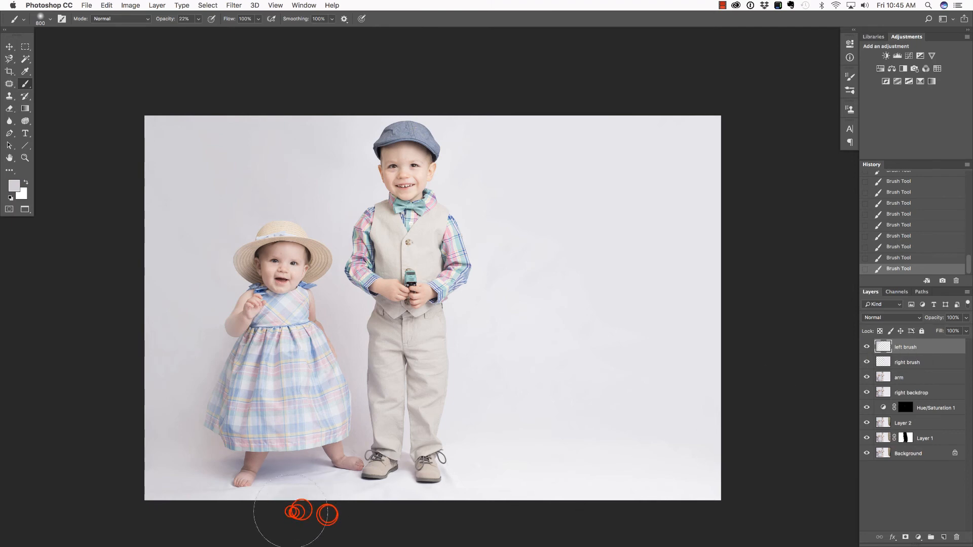
left_click(296, 511)
left_click(261, 514)
left_click(327, 515)
left_click(293, 510)
left_click(285, 510)
left_click(260, 513)
left_click(293, 510)
left_click(295, 512)
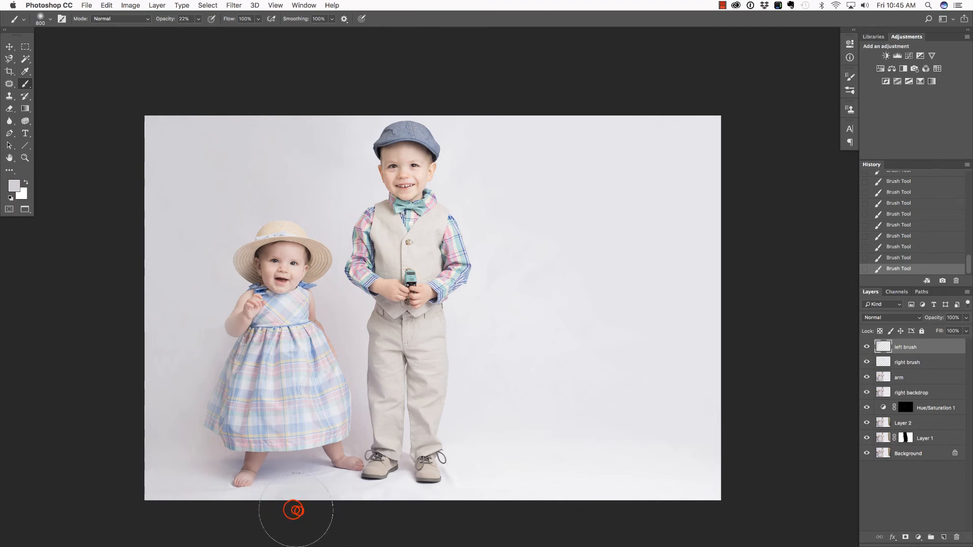
- Reduce the brush to size 400 and smooth the floor between the girl's feet and left of them
key("bracketleft")
key("bracketleft")
key("bracketleft")
key("bracketleft")
left_click(306, 481)
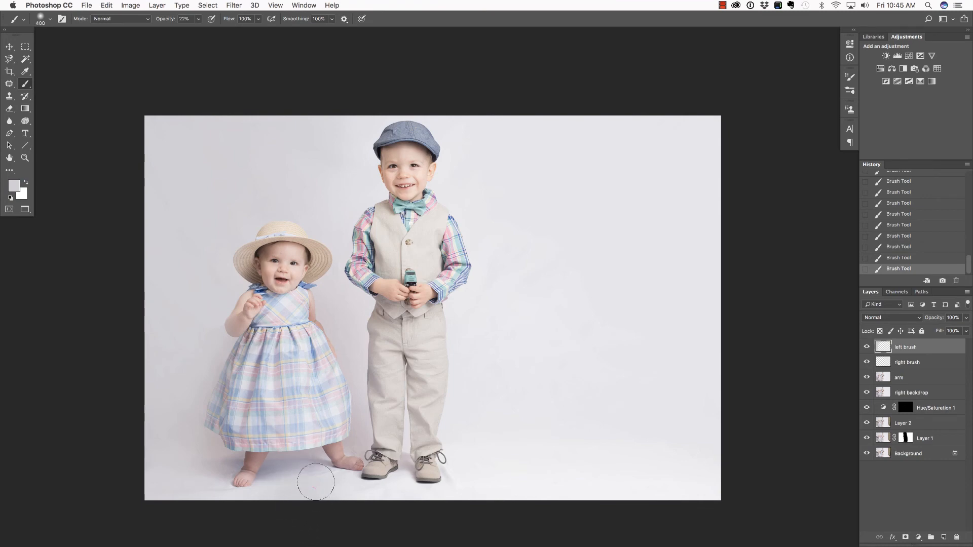
left_click(220, 501)
left_click(205, 490)
left_click(207, 491)
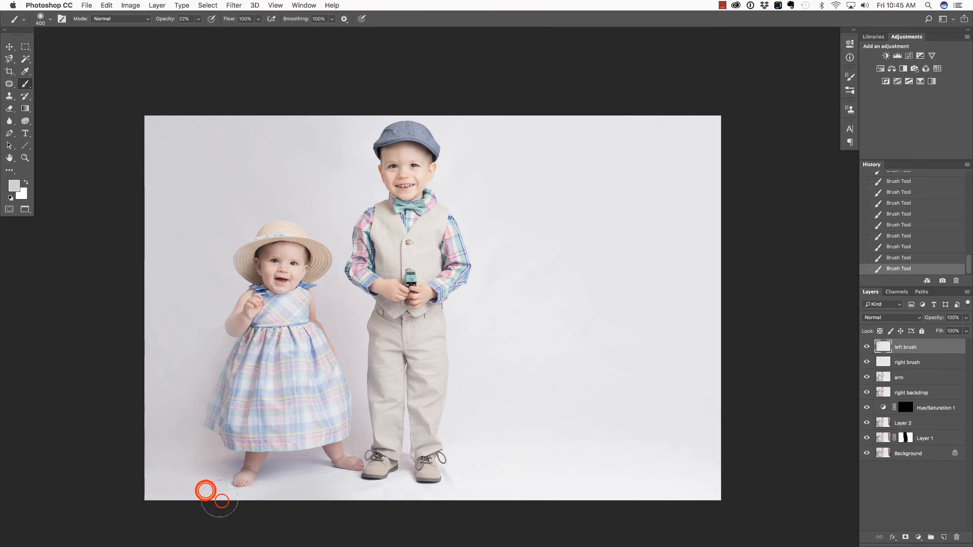
left_click(208, 496)
left_click(205, 491)
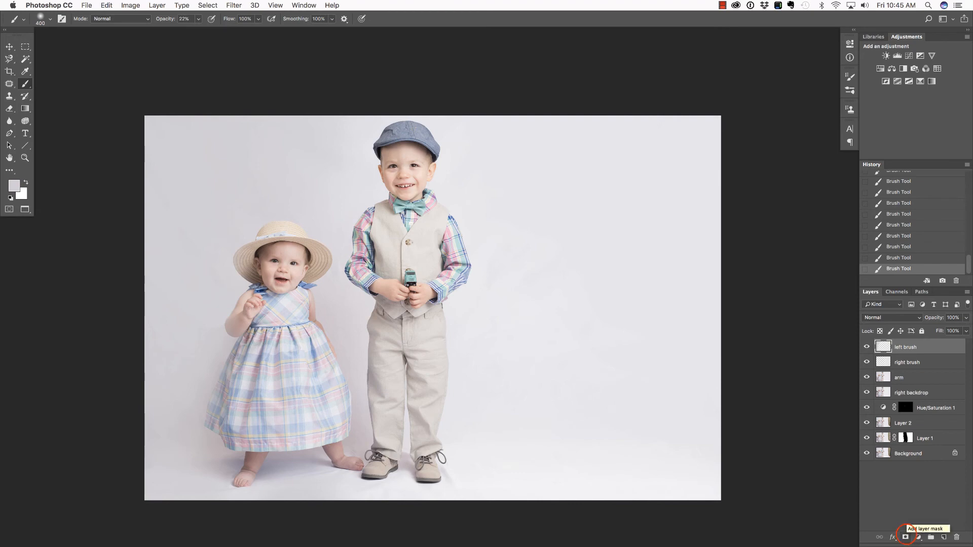
- Add a layer mask to the left brush layer and paint black on it over the left side of the girl's dress
left_click(906, 537)
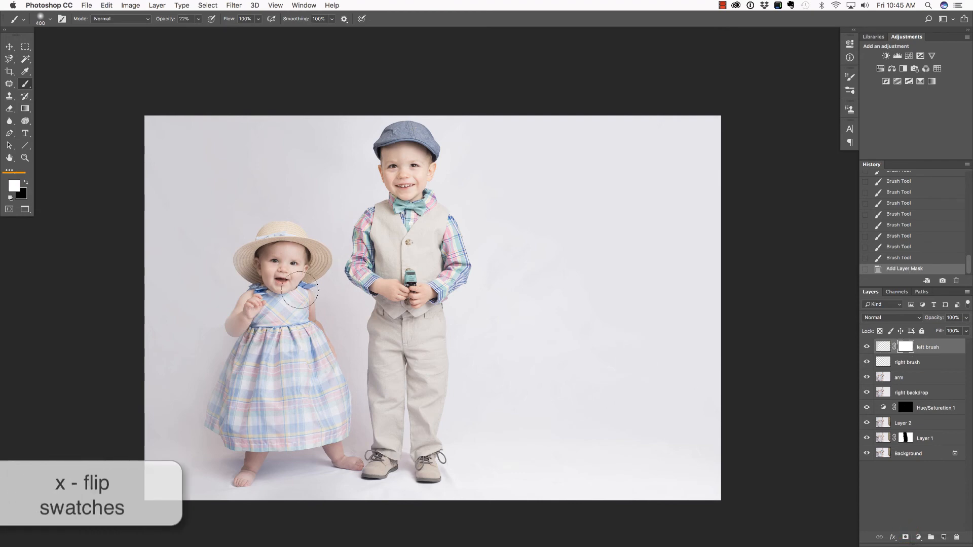
key("x")
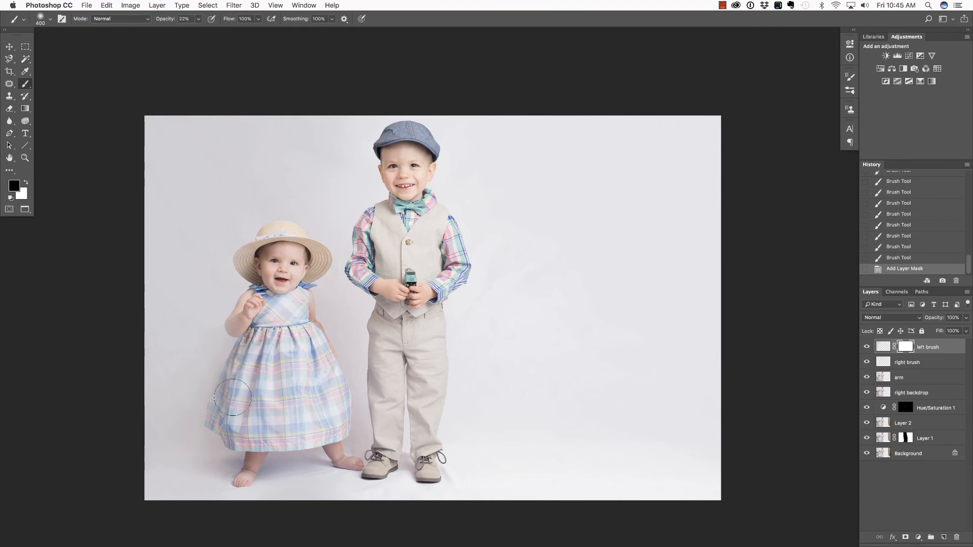
mouse_move(232, 397)
left_mouse_down()
mouse_move(229, 407)
mouse_move(243, 386)
left_mouse_up()
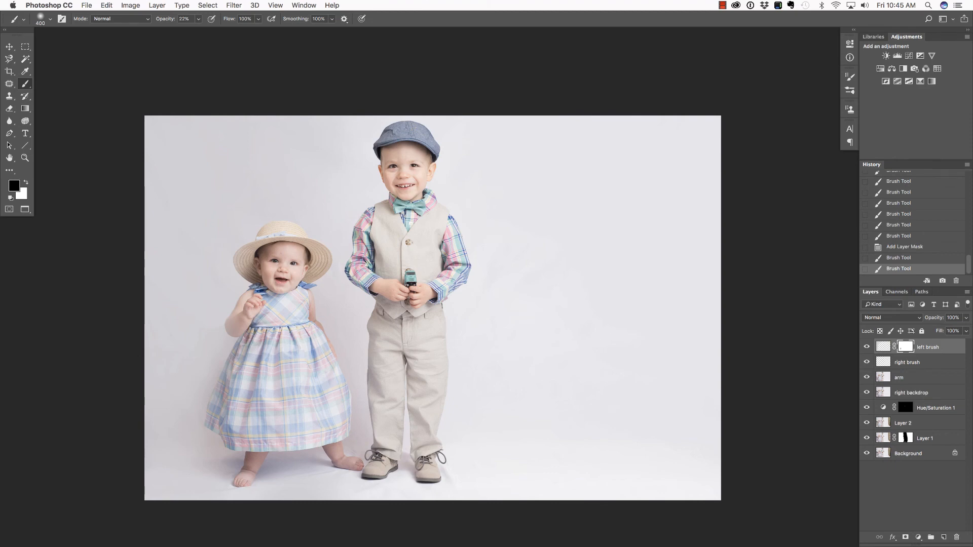
- Set the brush opacity to 72% and the brush size to 100 for detailed masking around the girl
left_click_drag(167, 18, 167, 19)
key("super+equal")
key("super+equal")
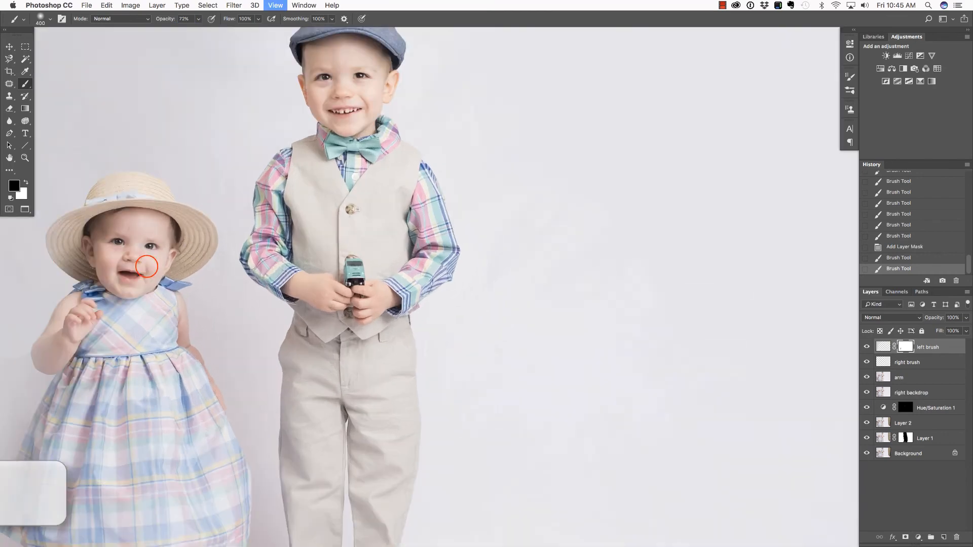
key("super+minus")
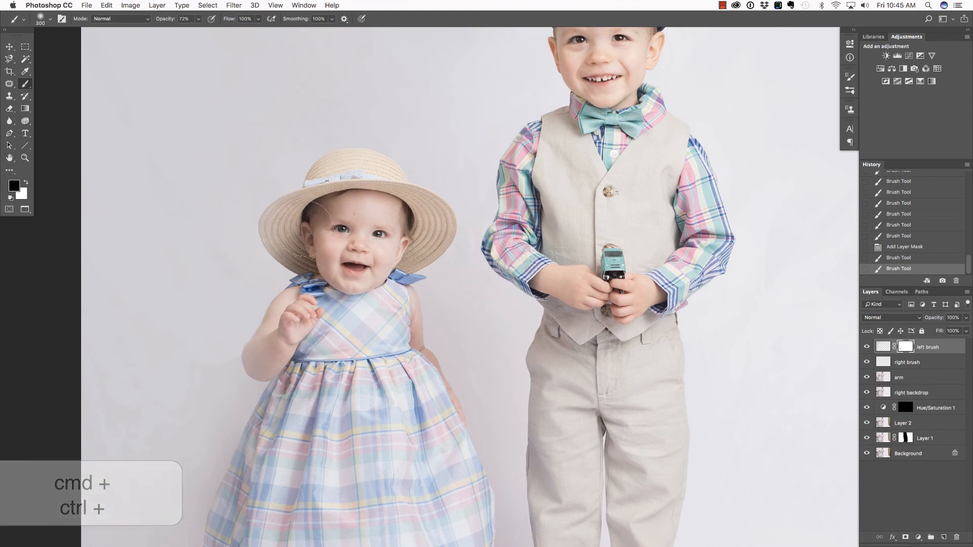
key("bracketleft")
key("bracketleft")
key("bracketleft")
key("bracketleft")
key("bracketleft")
- Paint black on the left brush layer's mask over the left side of the girl's hat brim, her shoulder and her raised arm
left_click_drag(288, 208, 274, 224)
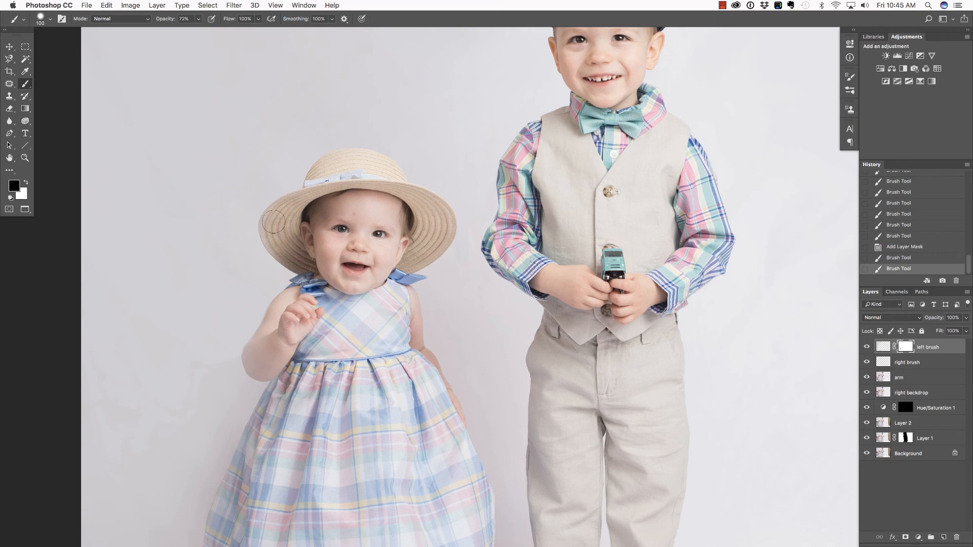
left_click(283, 213)
left_click(302, 305)
left_click(276, 319)
left_click(271, 348)
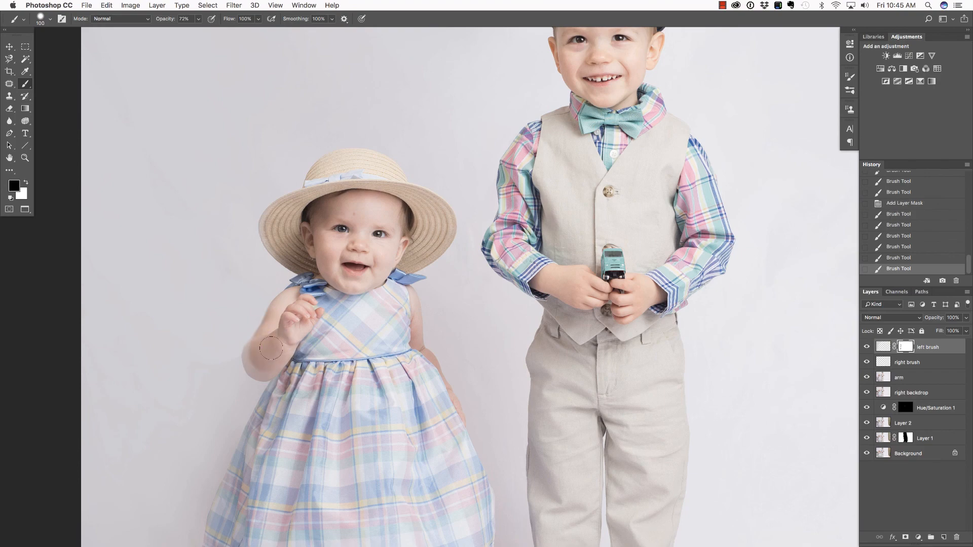
- Continue masking the left brush paint off the girl's dress, from the left side of the skirt down to the hem
left_click(291, 458)
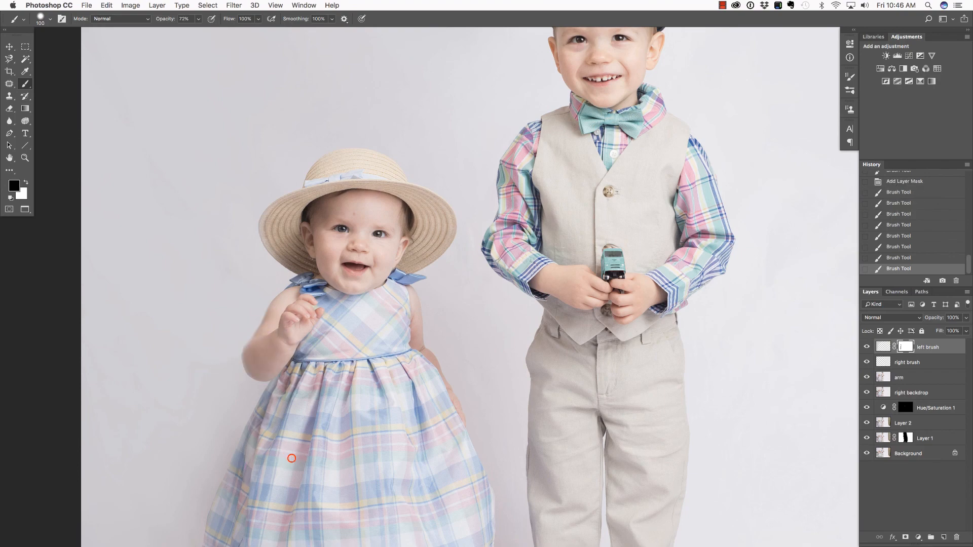
scroll(289, 459, "down", 5)
left_click(288, 319)
mouse_move(287, 319)
left_mouse_down()
mouse_move(248, 408)
mouse_move(261, 434)
left_mouse_up()
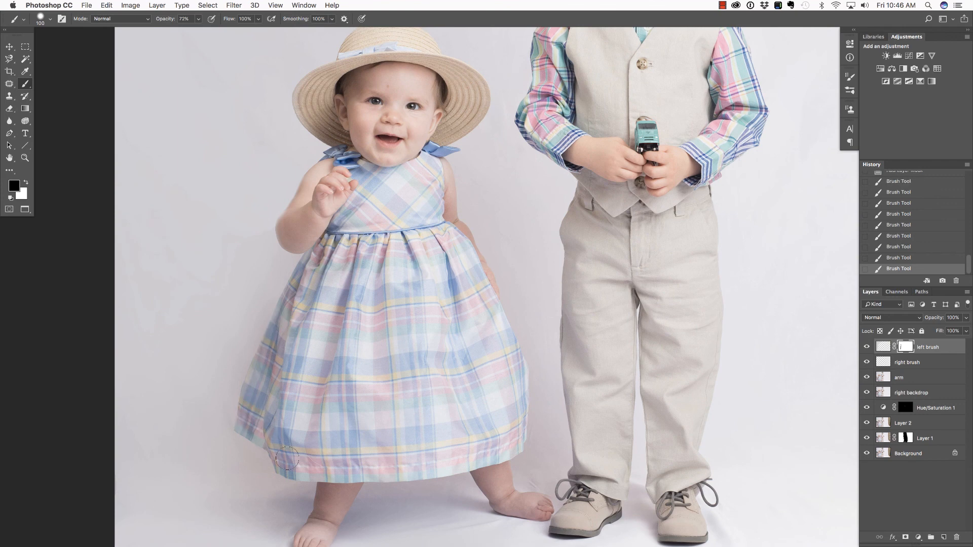
left_click(279, 391)
left_click(431, 445)
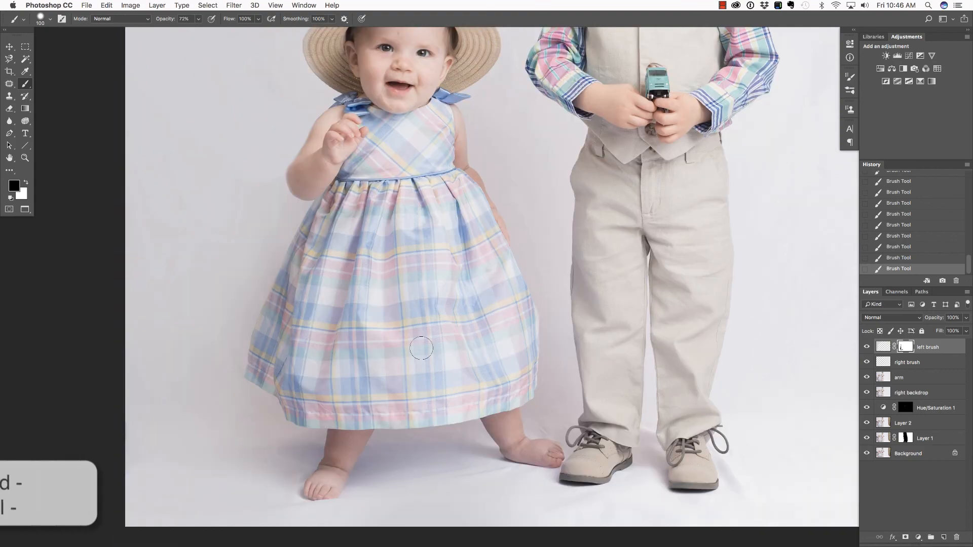
- View the whole photo and switch the left brush layer off and on to compare the backdrop with and without it
key("super+minus")
key("super+minus")
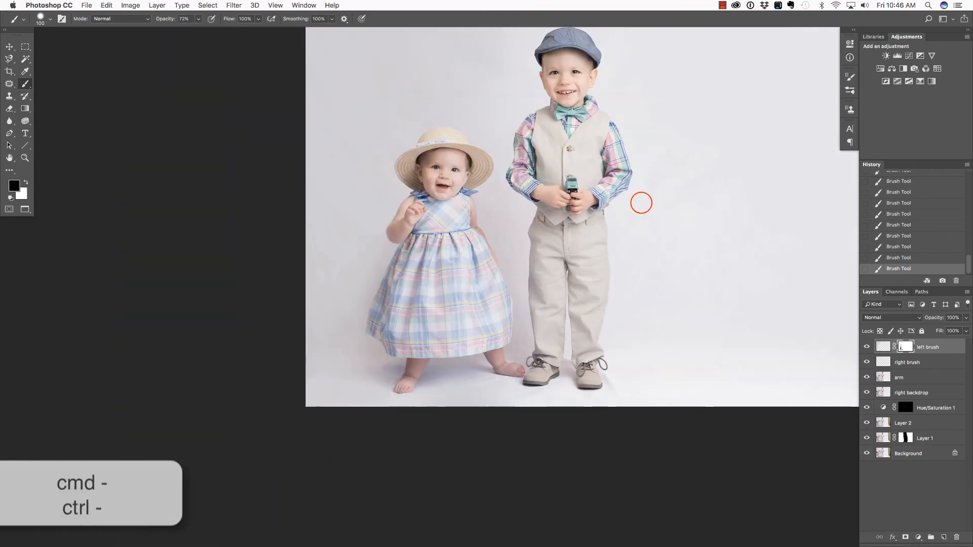
key("super+minus")
scroll(488, 270, "right", 2)
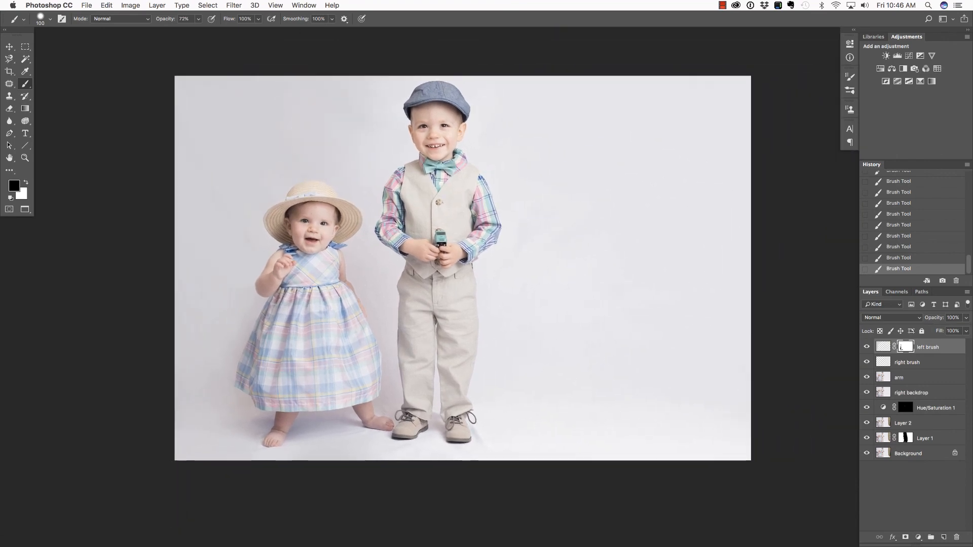
left_click(866, 346)
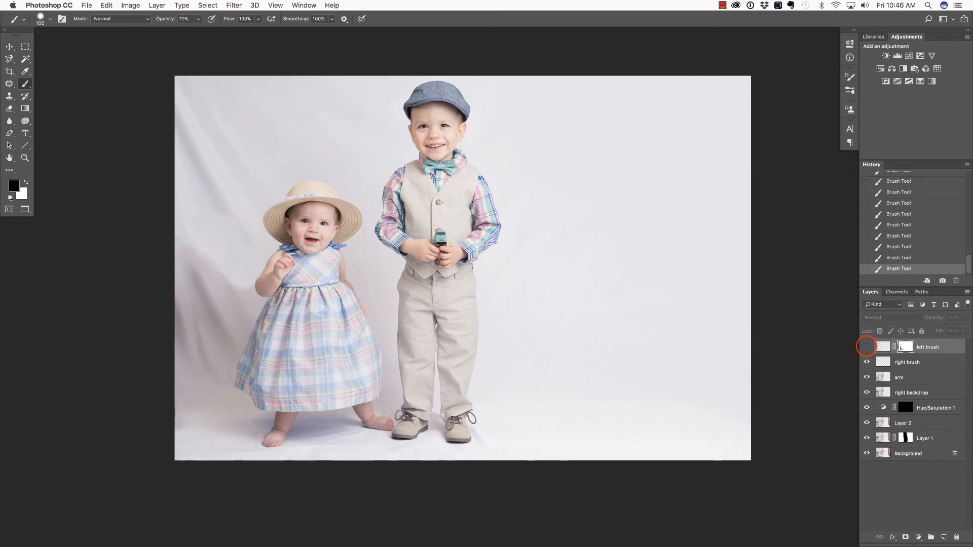
left_click(867, 346)
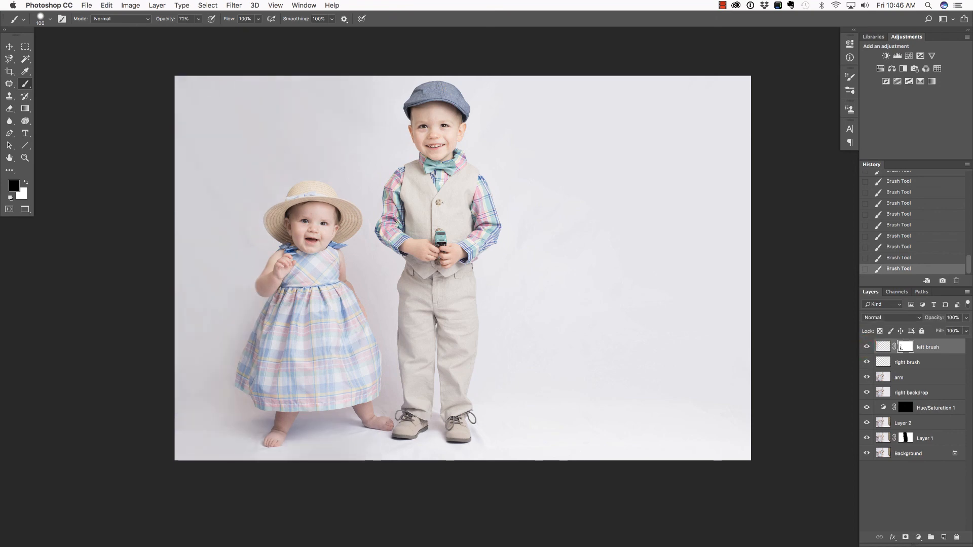
- Compare the edit with the original photo by showing only the Background layer, and restore all layers
left_click(866, 362)
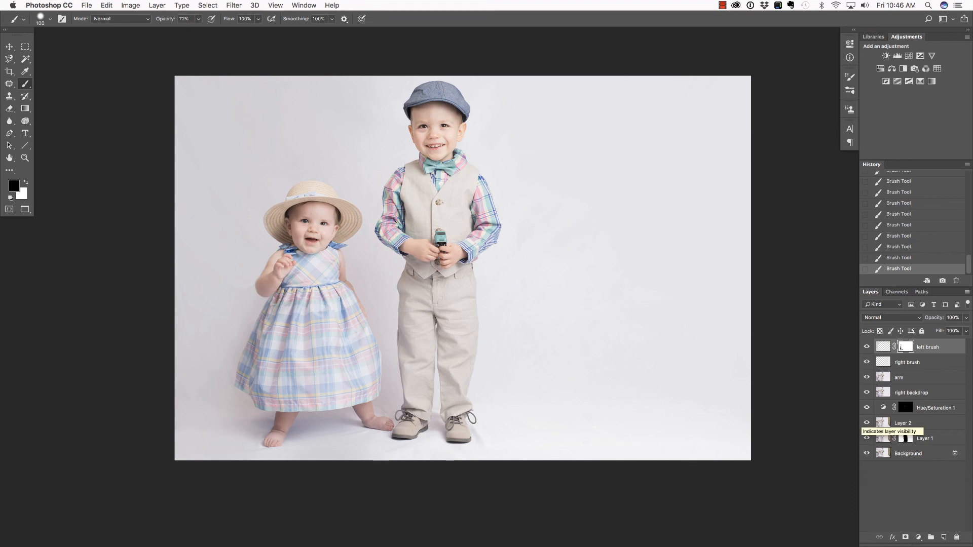
left_click(866, 453, "alt")
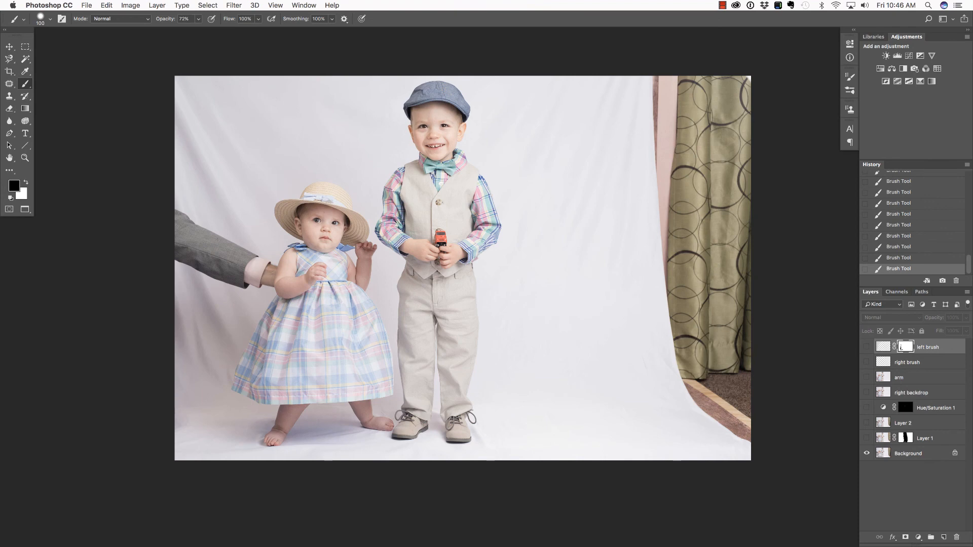
left_click(866, 453, "alt")
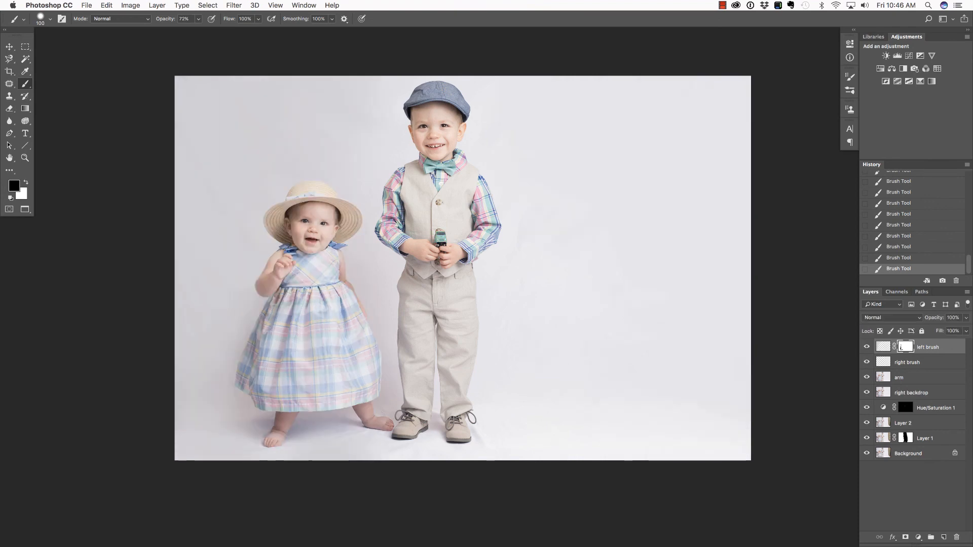